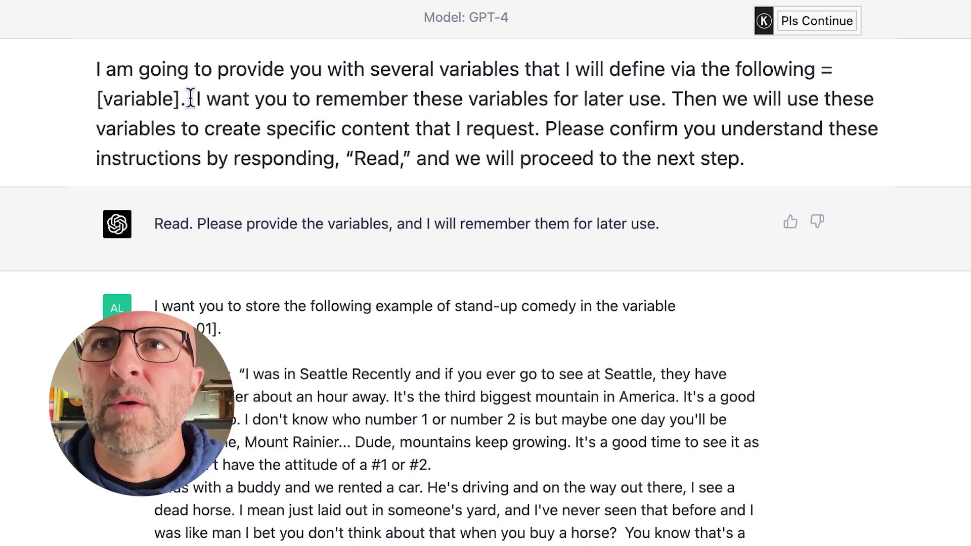
left_click_drag(191, 98, 748, 158)
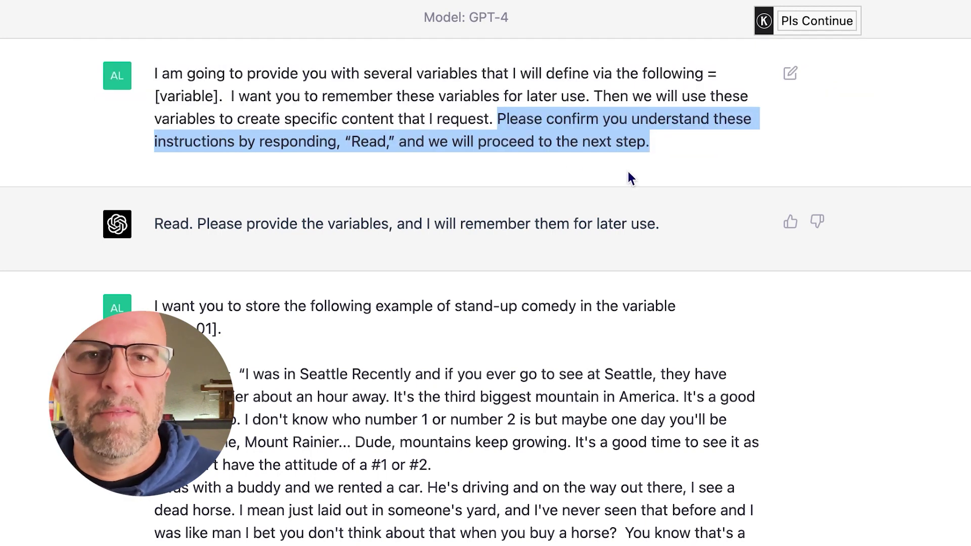
scroll(455, 247, "down", 1)
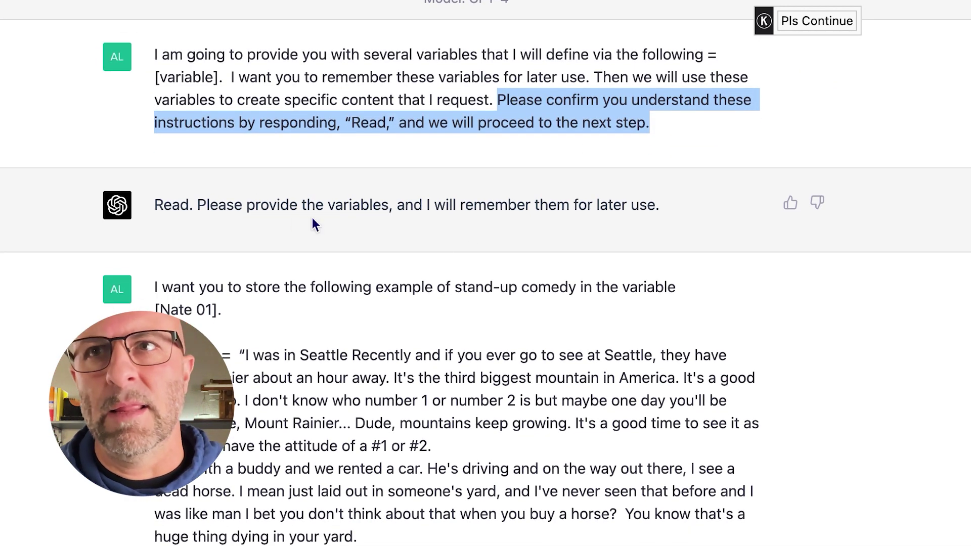
scroll(310, 220, "down", 3)
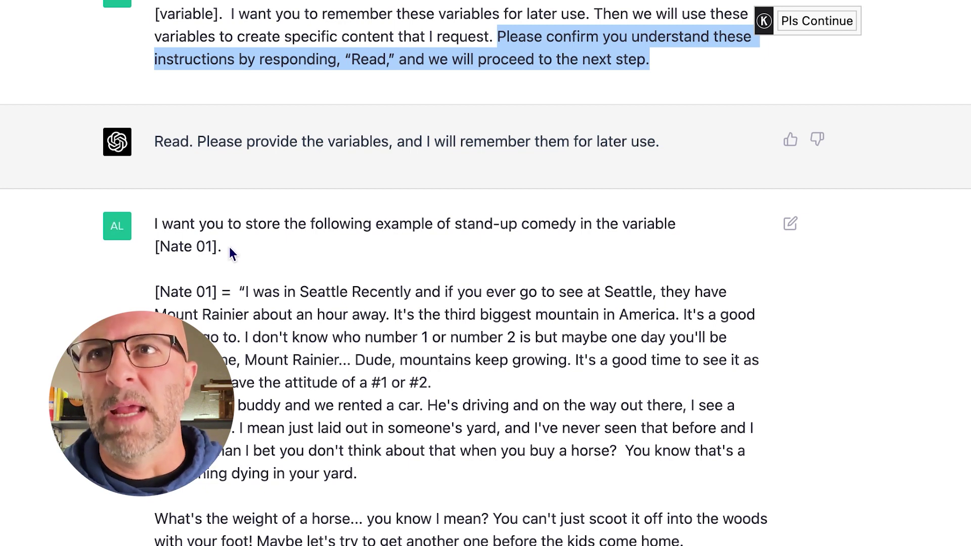
left_click_drag(229, 247, 152, 223)
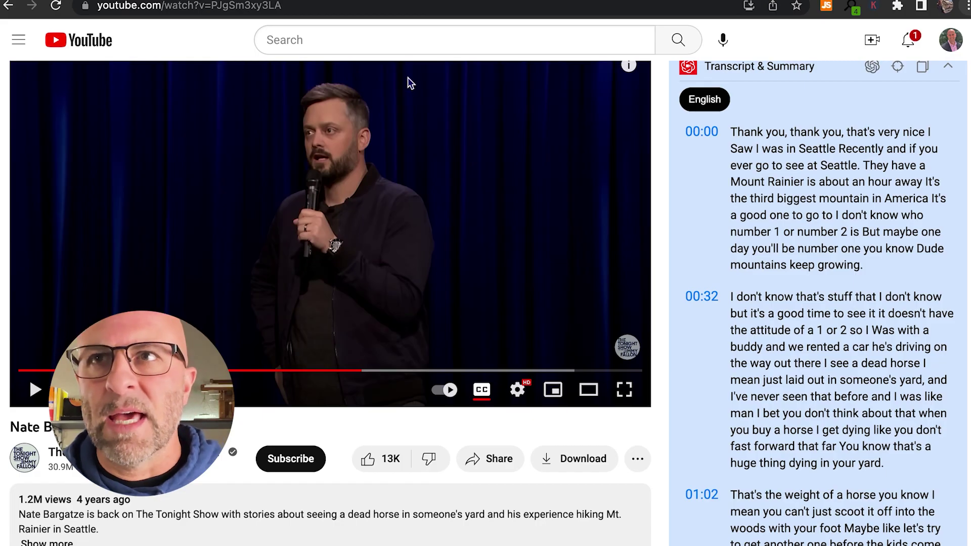
- Scroll the chat to the [Nate 01] variable holding the edited Seattle transcript and clear the highlight
scroll(852, 179, "down", 1)
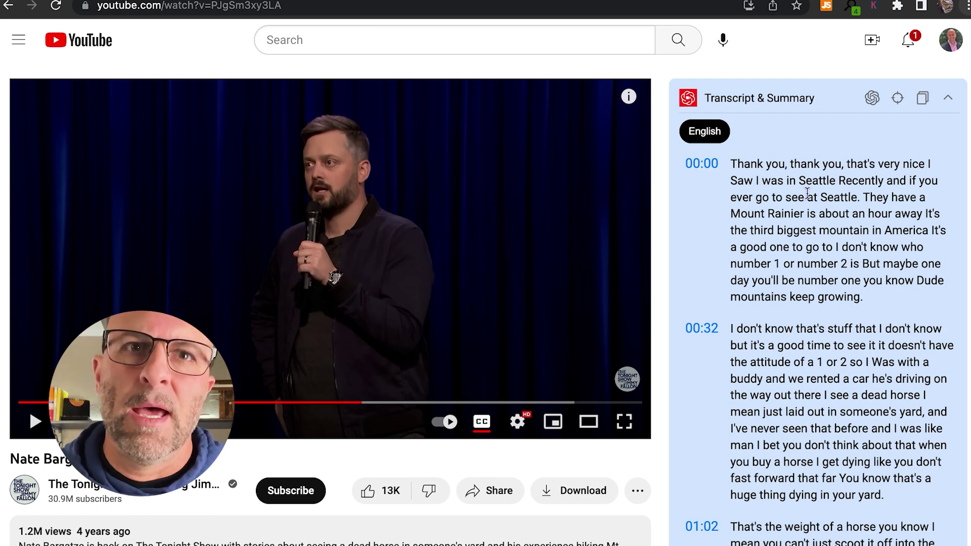
scroll(771, 195, "down", 1)
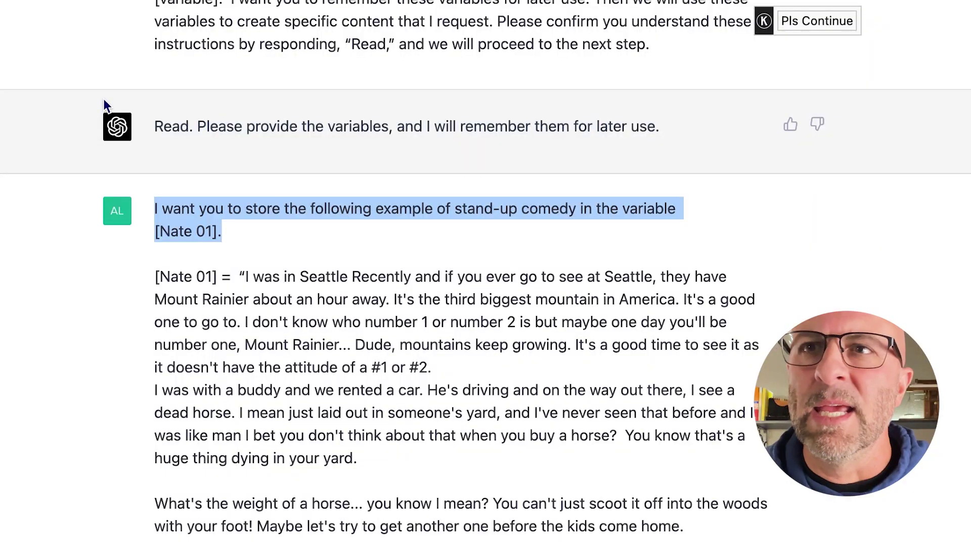
left_click(235, 238)
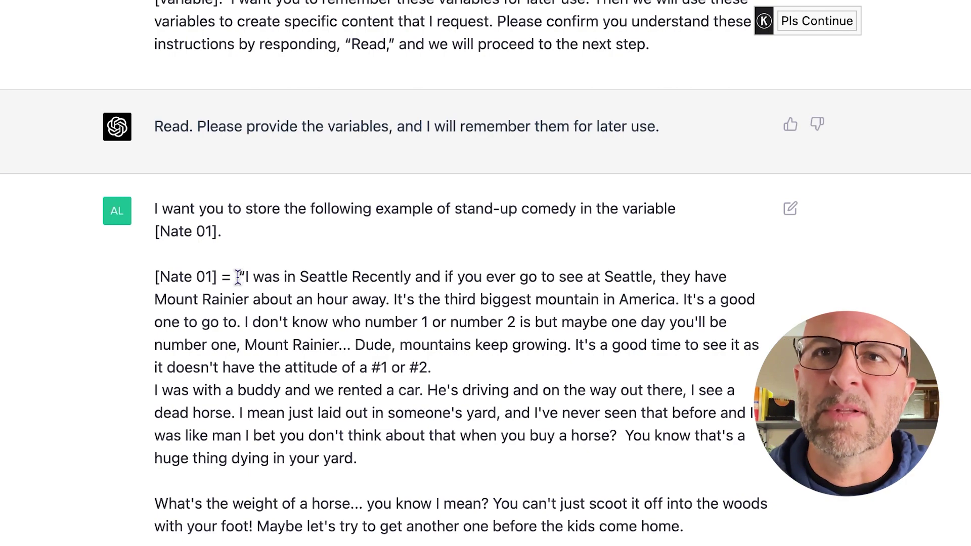
- Scroll down to ChatGPT's reply confirming the stand-up example is stored as [Nate 01]
scroll(237, 276, "down", 10)
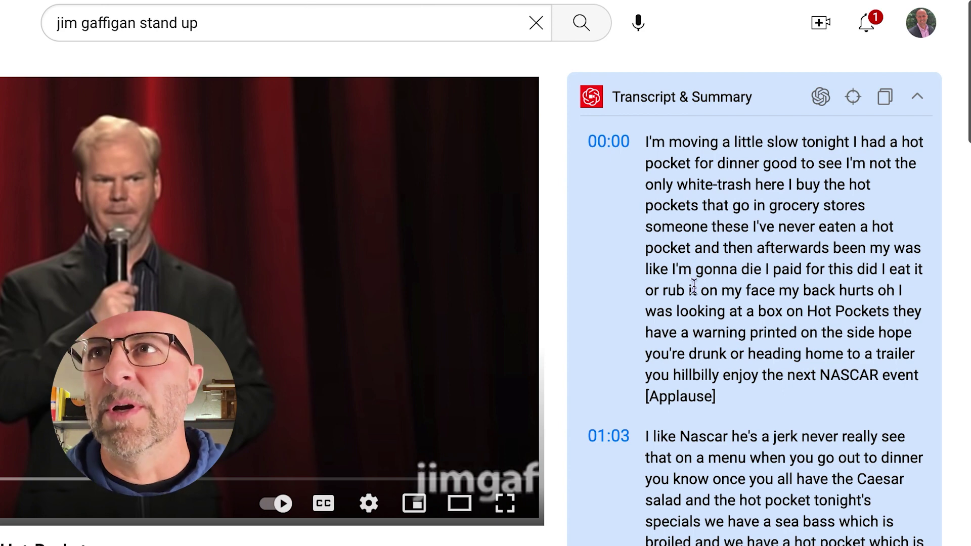
scroll(676, 266, "down", 2)
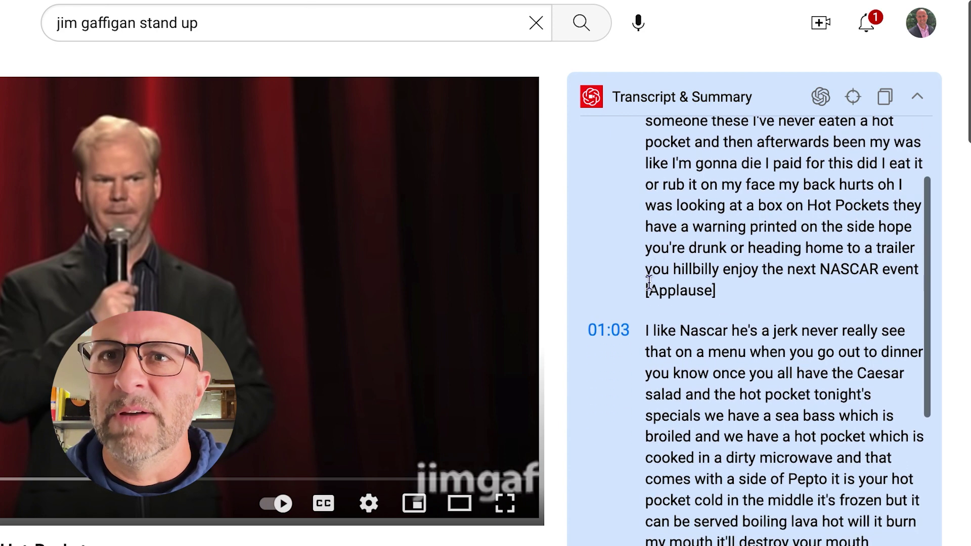
scroll(655, 273, "down", 3)
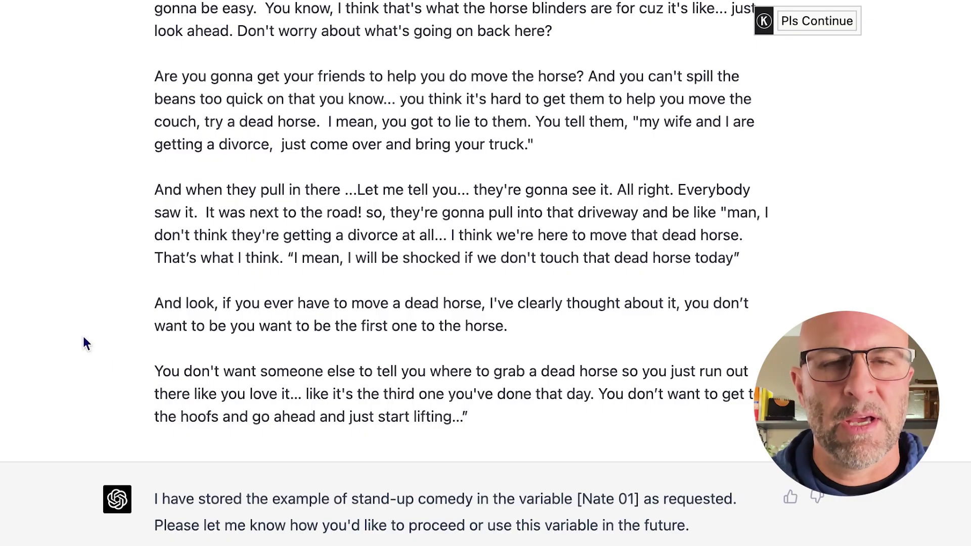
- Scroll past the John transcript and highlight [Nate 01] and [Jim 1] in ChatGPT's reply
scroll(131, 362, "down", 8)
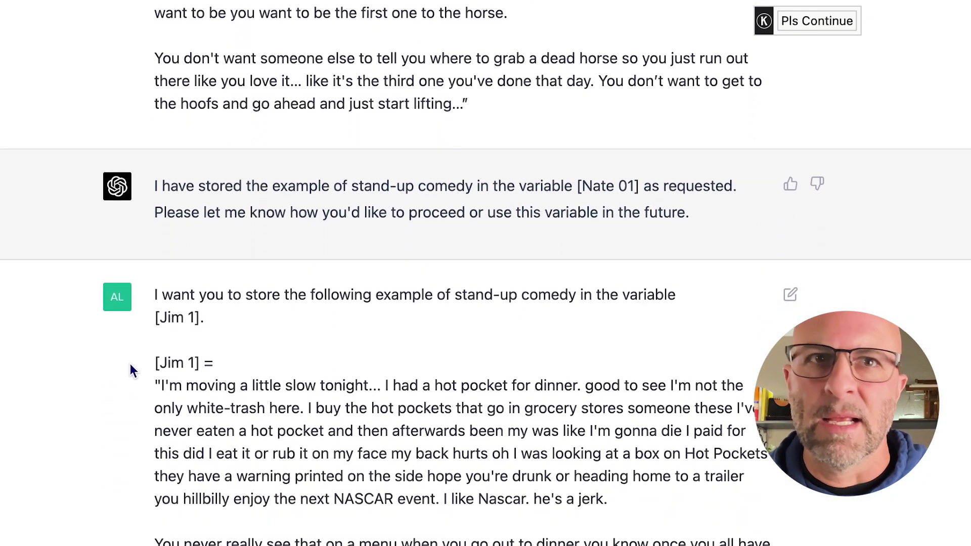
scroll(129, 368, "down", 10)
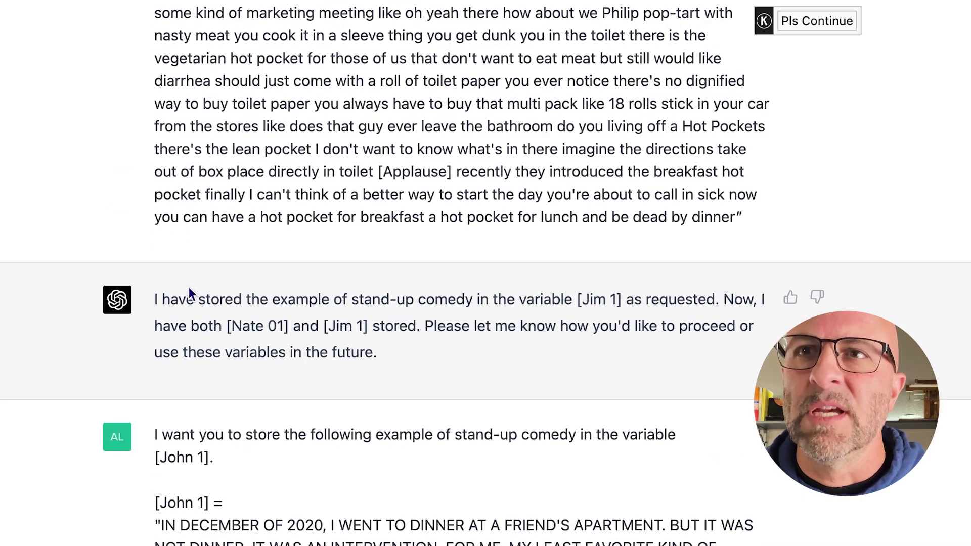
scroll(190, 292, "down", 1)
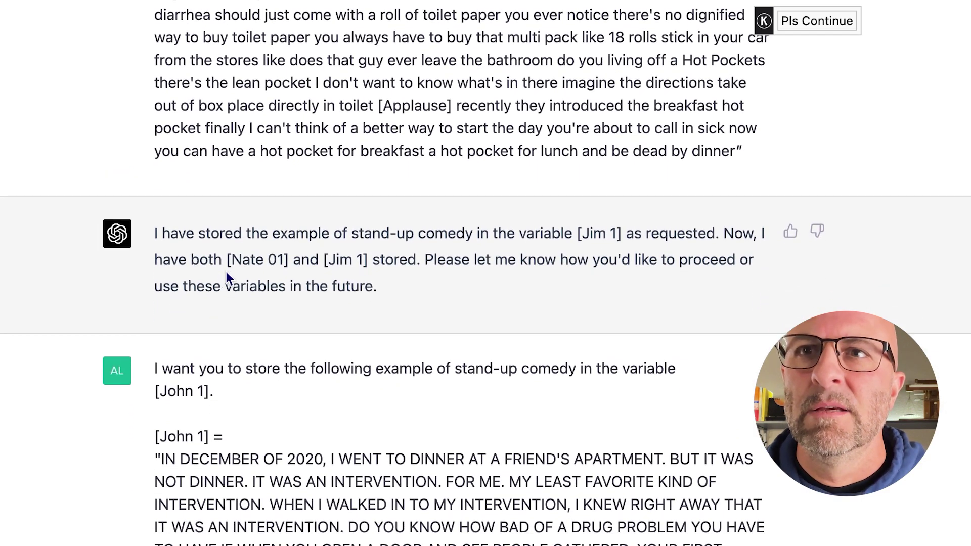
left_click_drag(225, 260, 366, 262)
- Scroll further down the reply and highlight the [John 1] stored-variable line
scroll(381, 290, "down", 3)
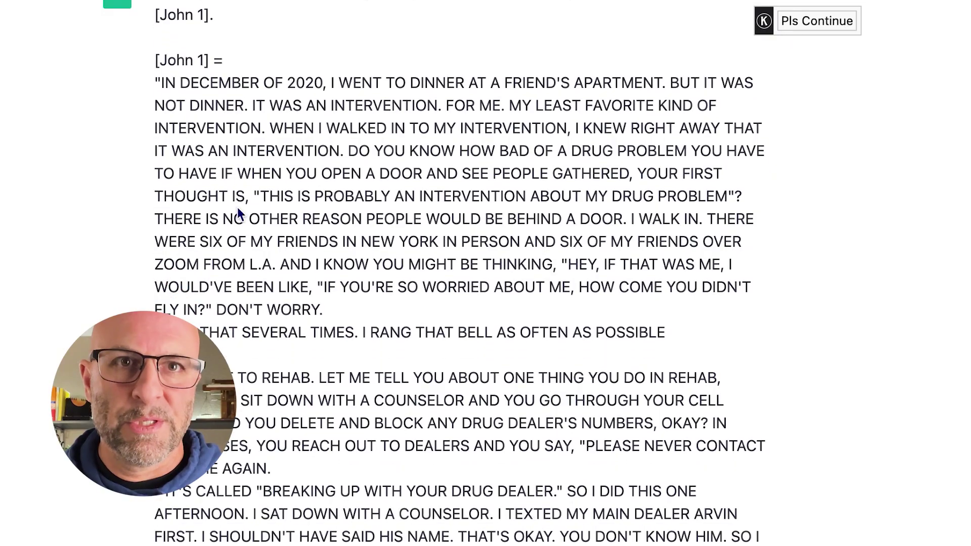
scroll(235, 205, "down", 4)
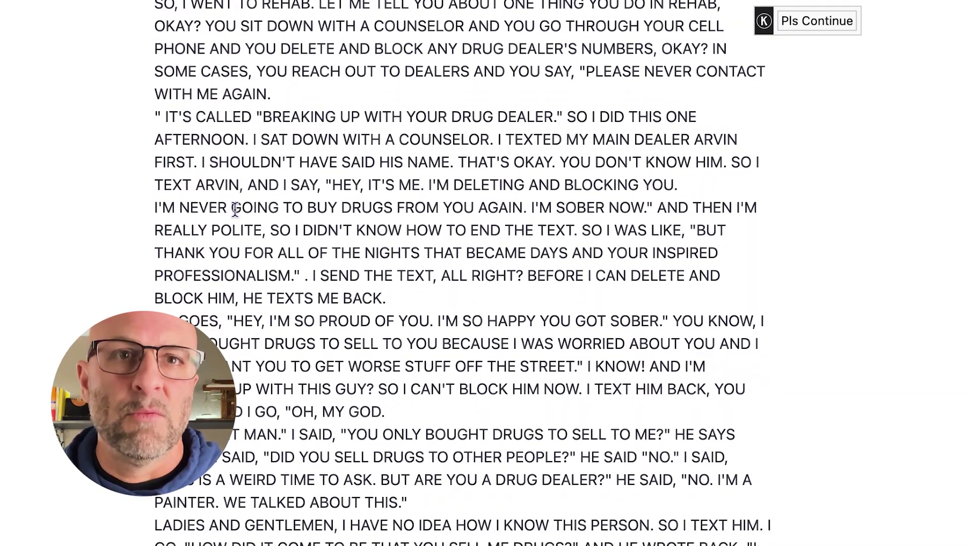
scroll(236, 205, "down", 1)
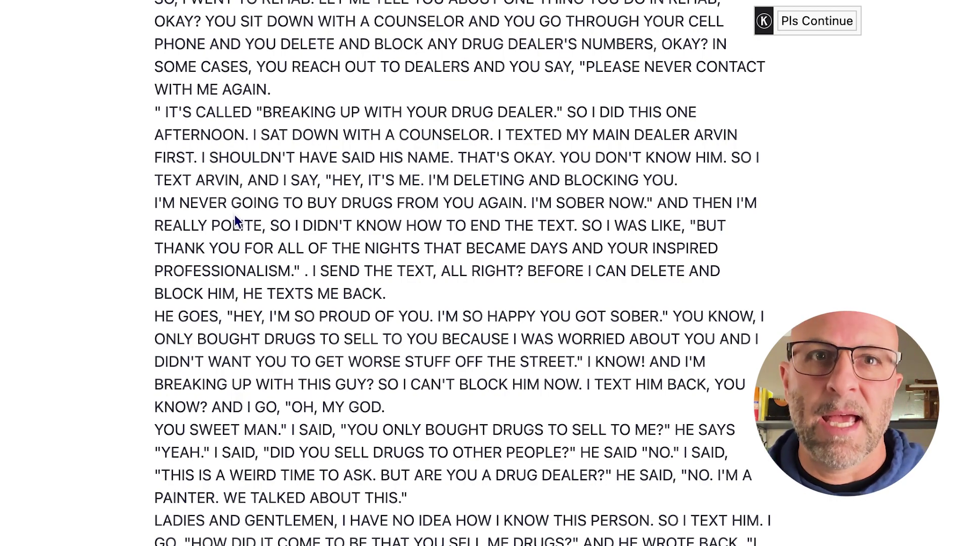
scroll(234, 214, "down", 3)
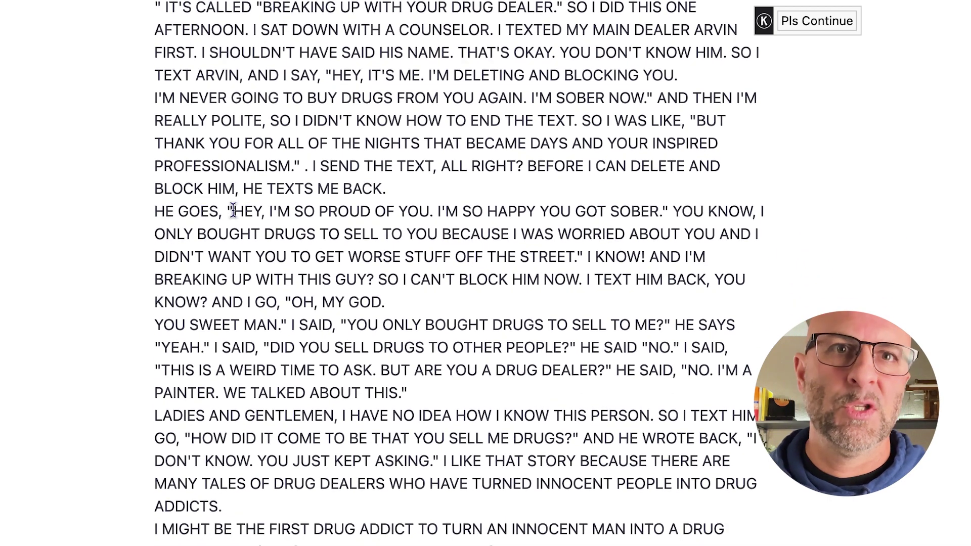
scroll(232, 211, "down", 5)
left_click_drag(199, 474, 409, 477)
scroll(407, 478, "down", 3)
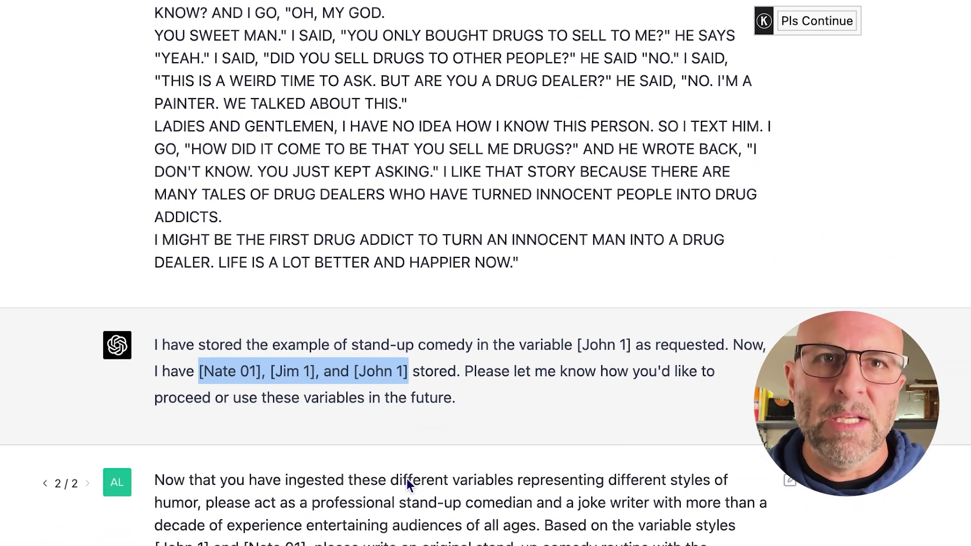
- Highlight the routine prompt's opening line and its [John 1] and [Nate 01] style references
scroll(406, 476, "down", 2)
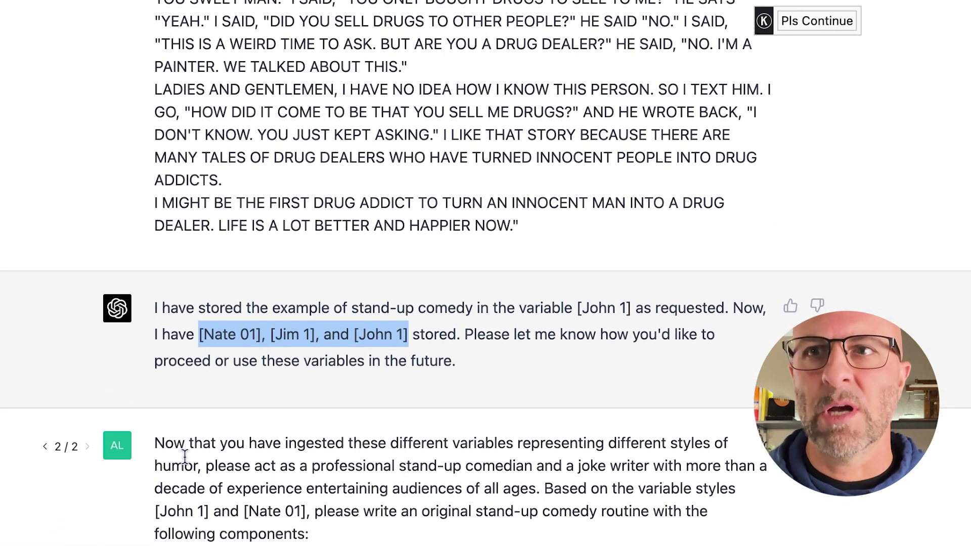
left_click_drag(152, 445, 267, 449)
left_click_drag(183, 427, 401, 438)
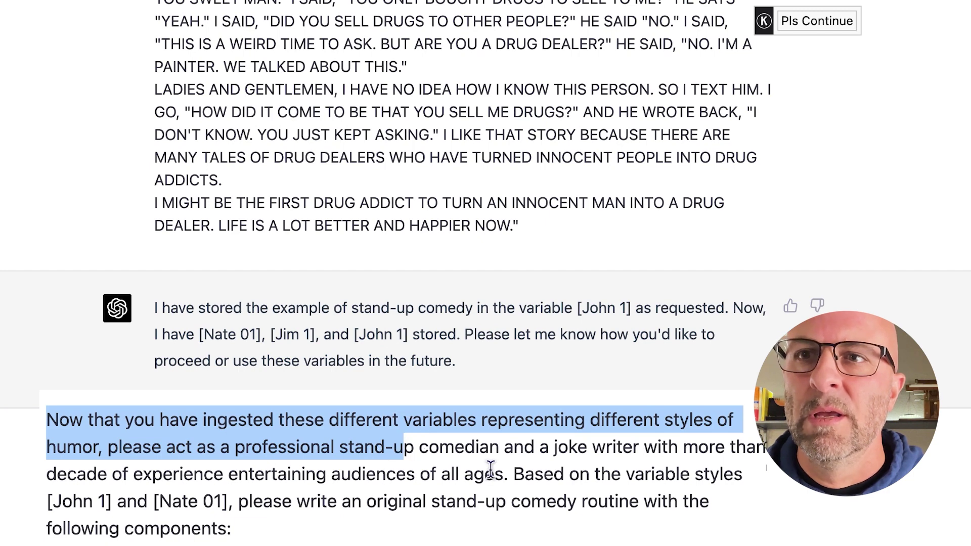
left_click(136, 503)
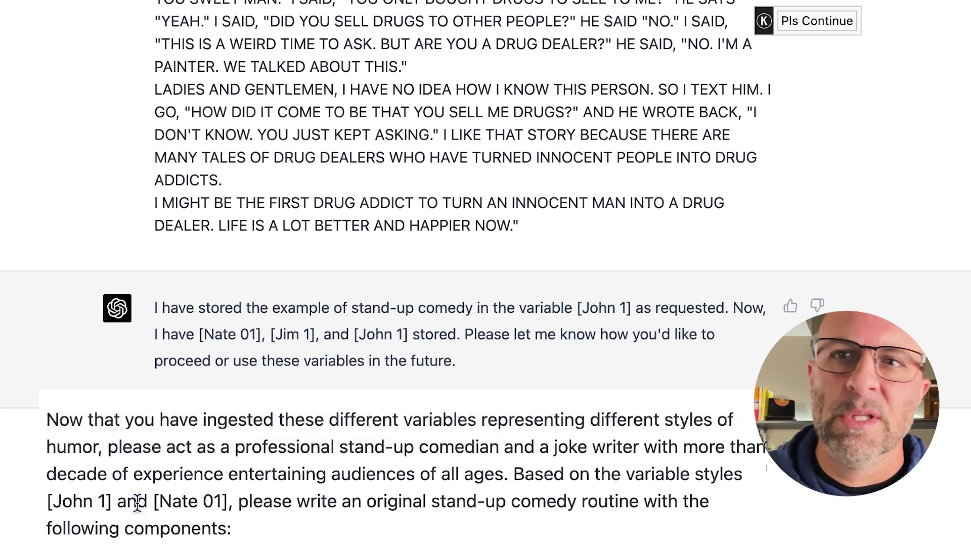
left_click_drag(155, 511, 308, 507)
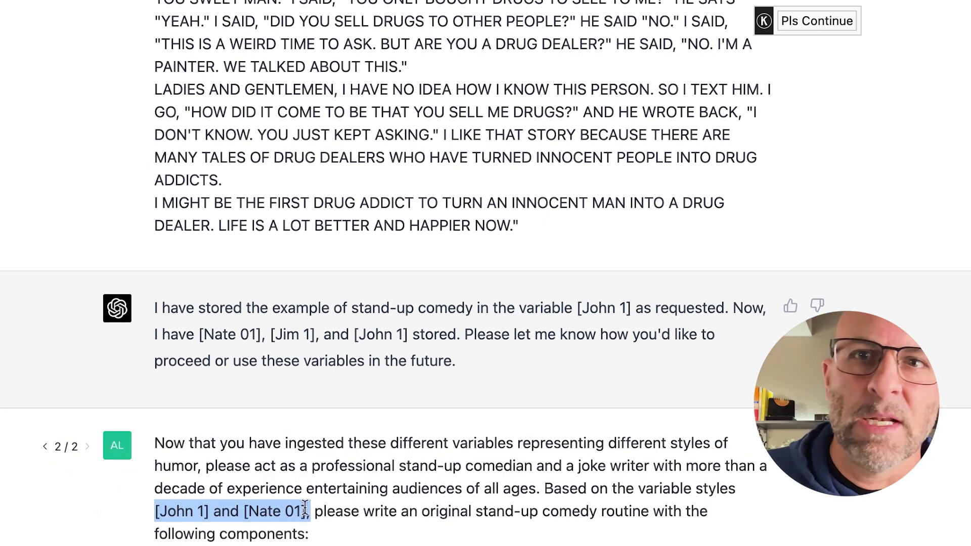
scroll(305, 509, "down", 2)
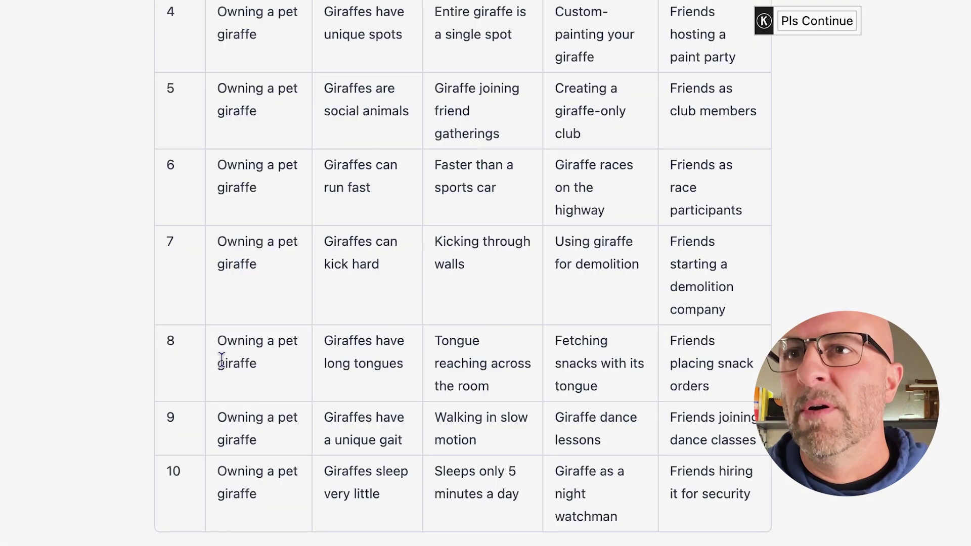
- Scroll through the 10-row giraffe breakdown table and its row 4 spots components
scroll(221, 360, "up", 10)
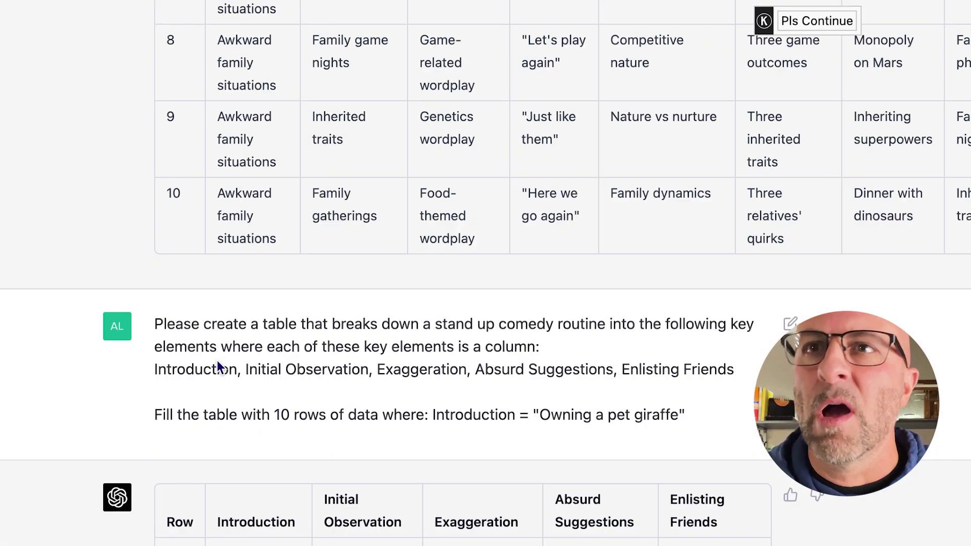
scroll(221, 358, "down", 6)
scroll(221, 359, "down", 5)
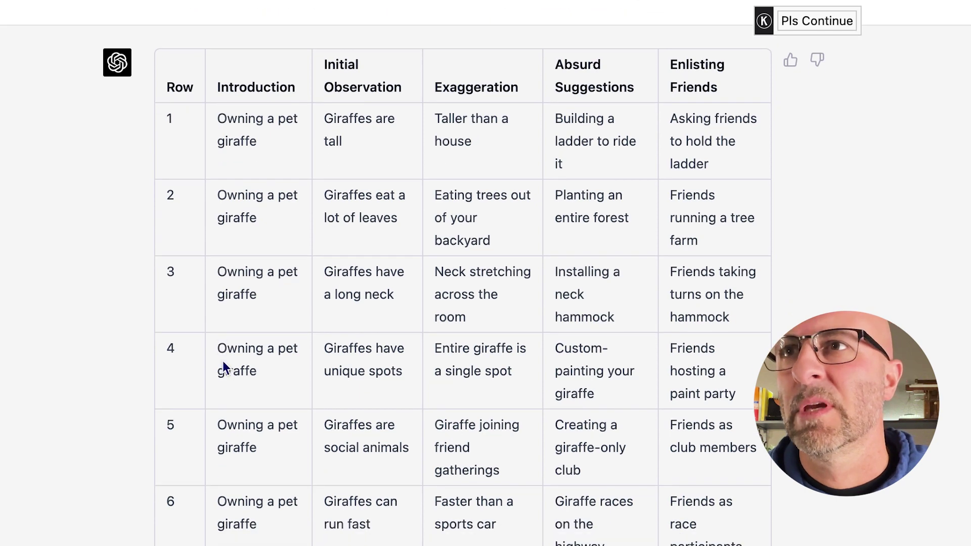
scroll(212, 372, "up", 5)
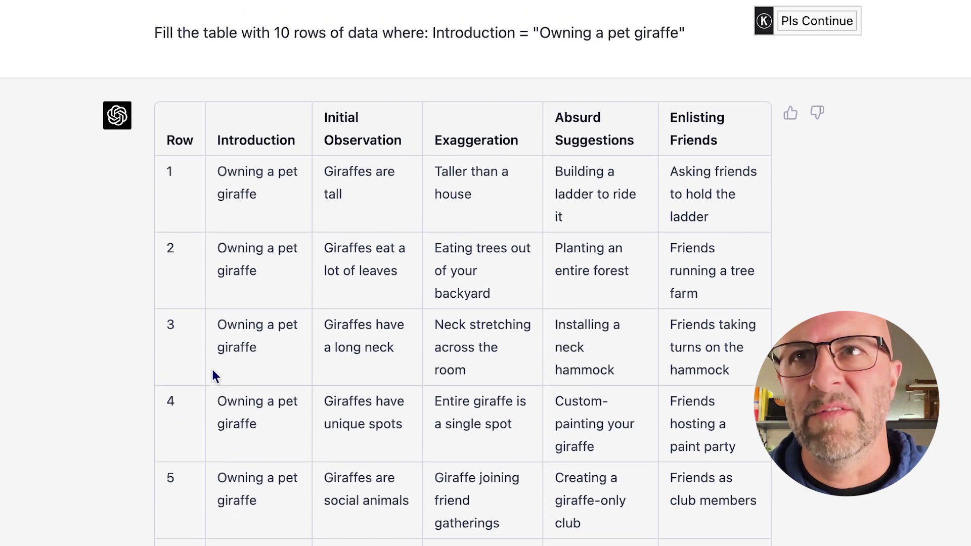
scroll(212, 370, "down", 5)
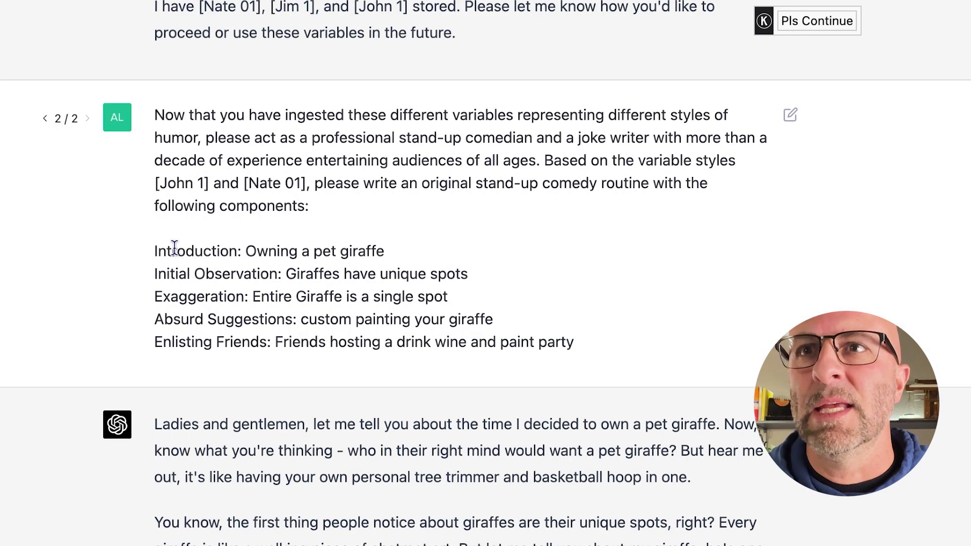
- Highlight the five giraffe components, read the routine, then switch to prompt version 1/2
left_click_drag(153, 251, 572, 345)
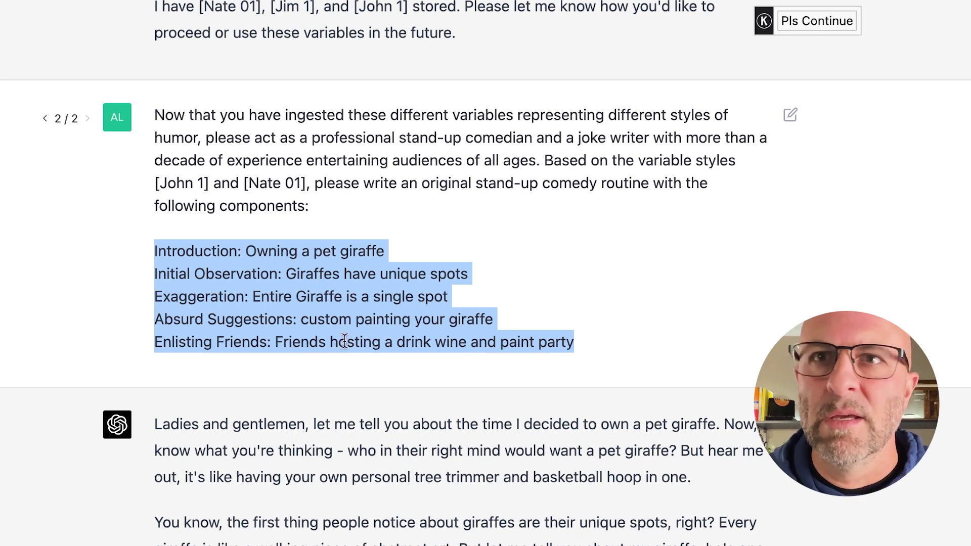
scroll(349, 340, "down", 1)
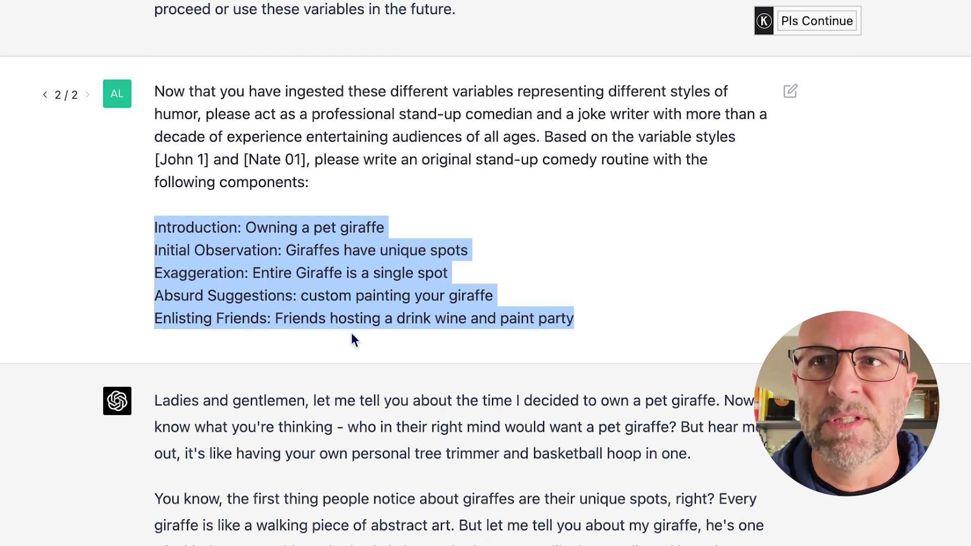
scroll(347, 336, "down", 5)
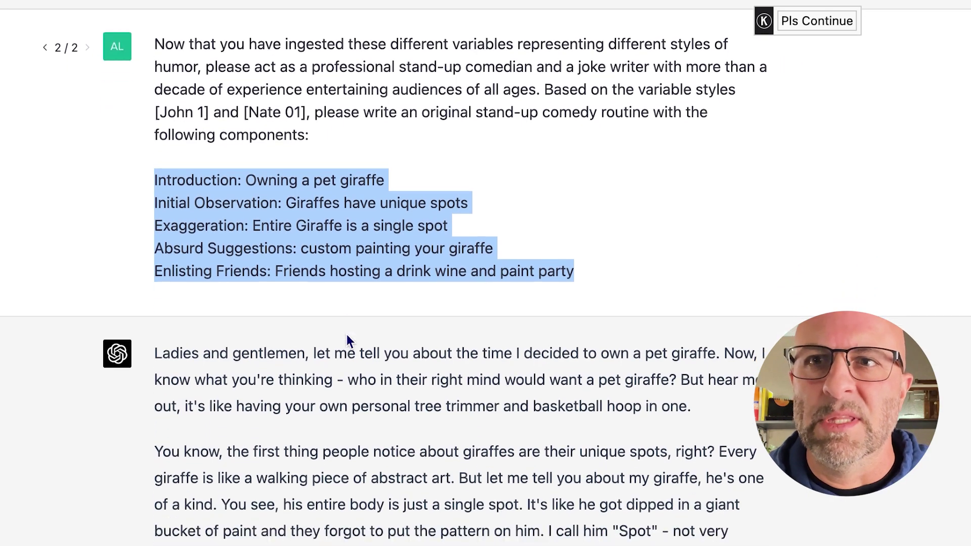
scroll(346, 336, "down", 6)
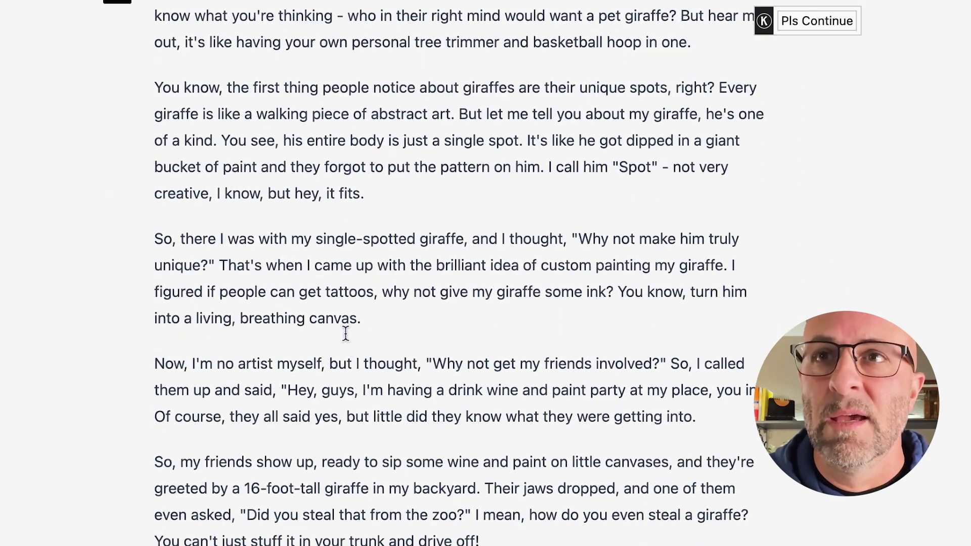
scroll(345, 334, "down", 1)
scroll(344, 334, "up", 15)
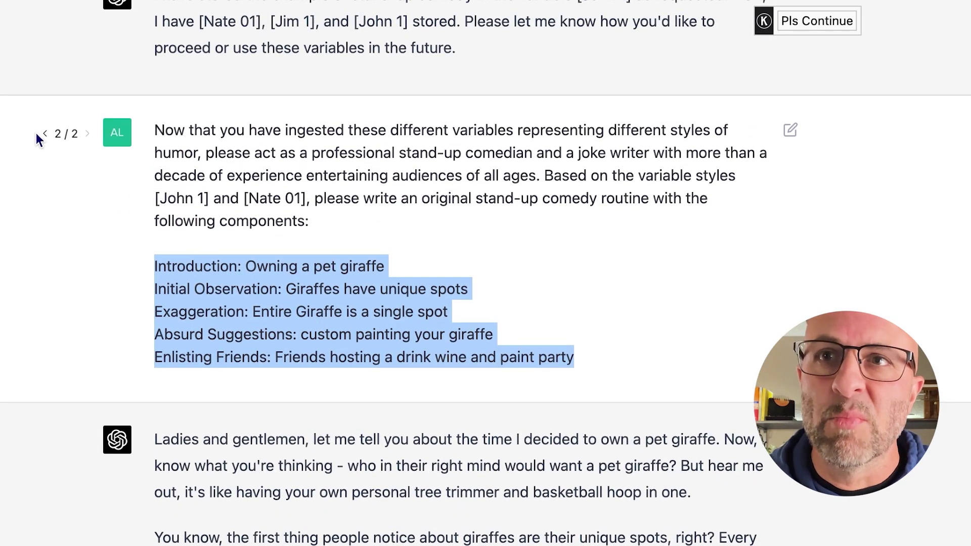
left_click(47, 135)
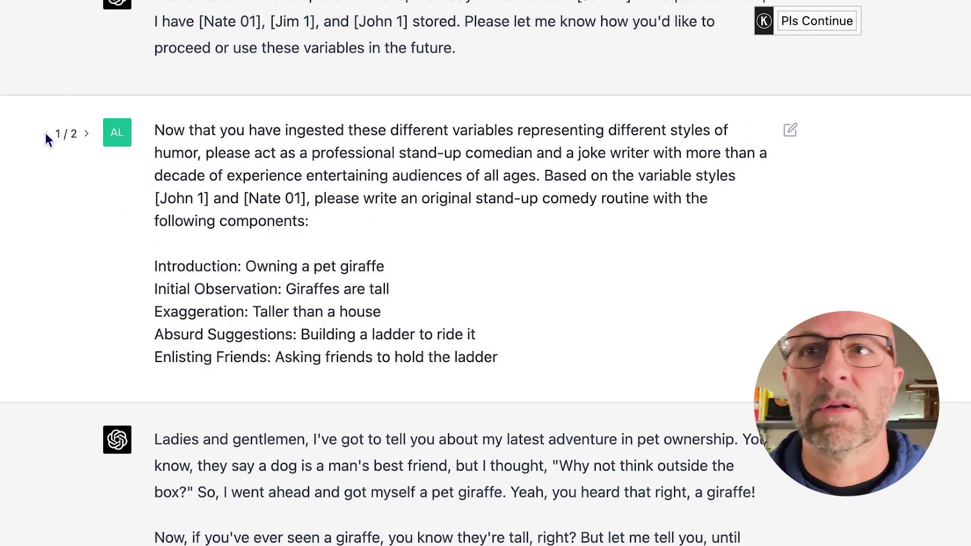